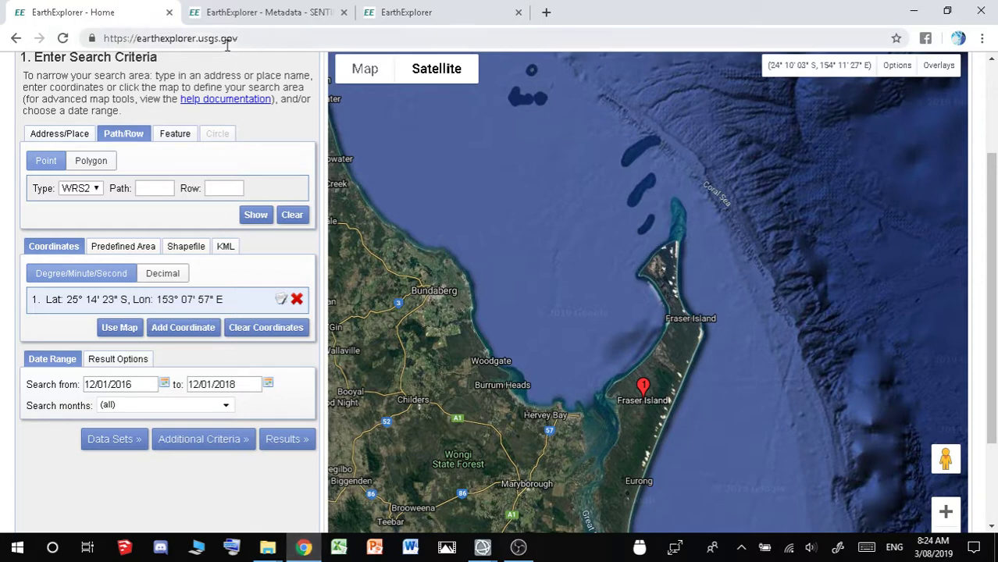
- Set the EarthExplorer search area to Sydney (33° 52' 07" S, 151° 12' 33" E) and review the date range
left_click(71, 133)
left_click(115, 157)
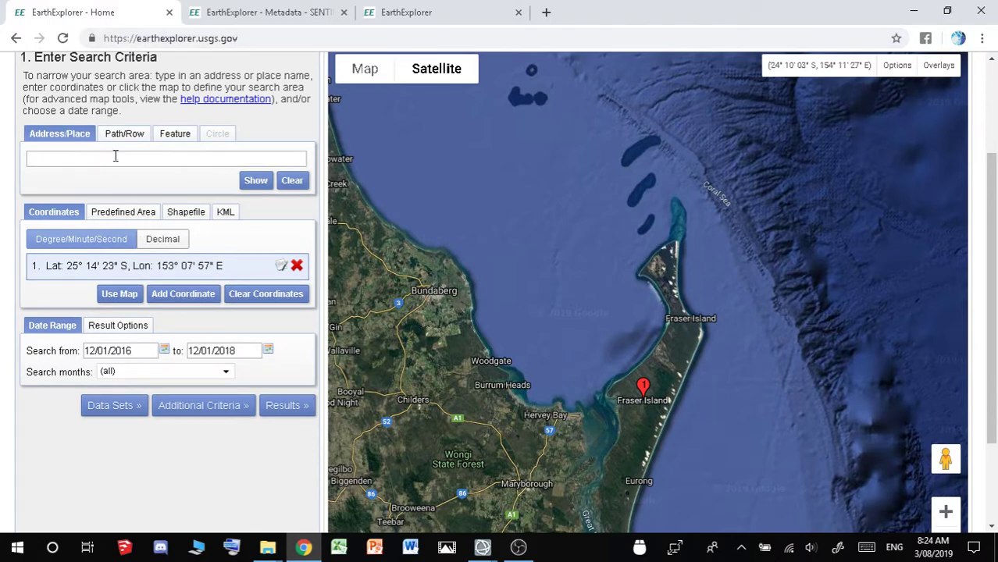
type("sydney")
left_click(255, 181)
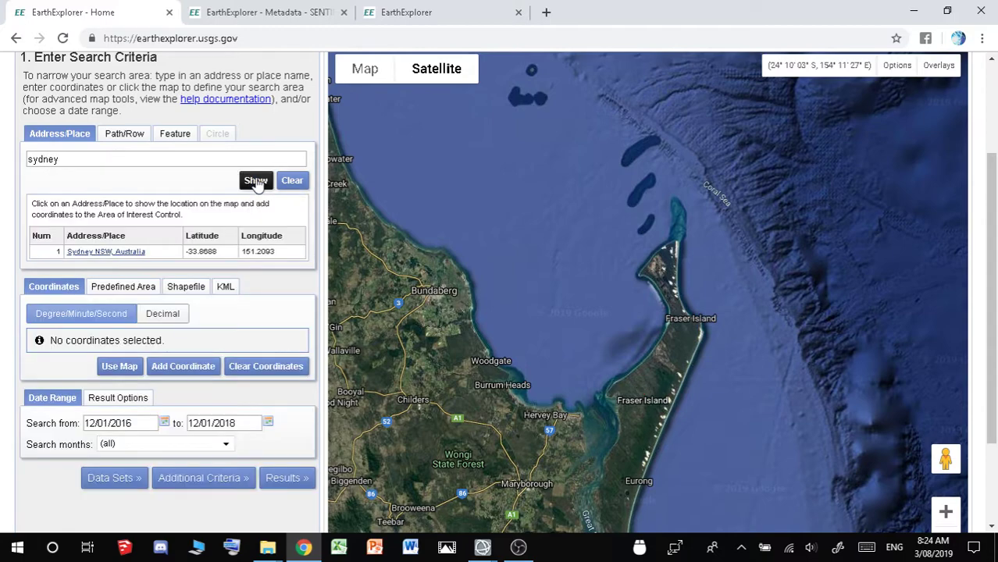
left_click(109, 251)
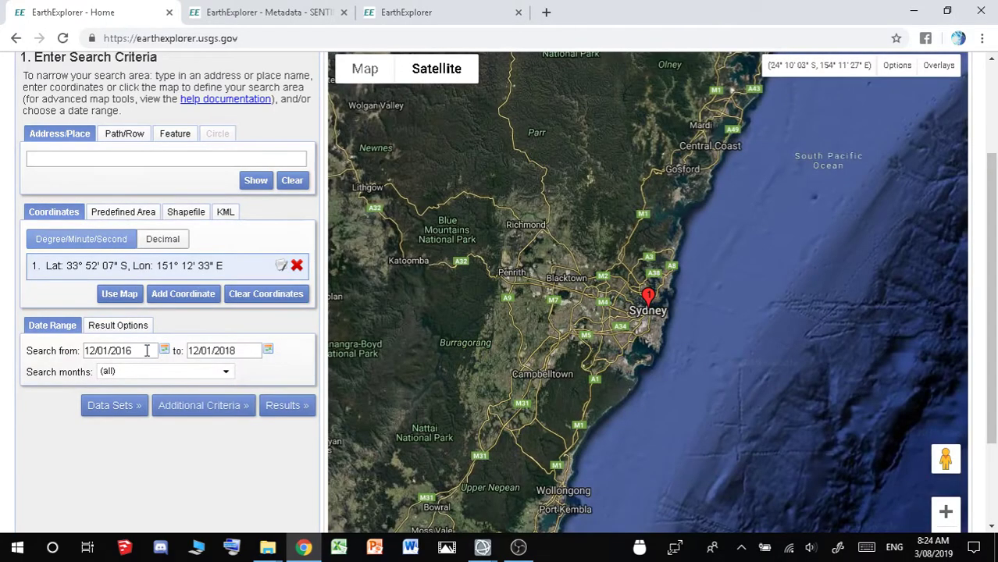
triple_click(147, 349)
key("Tab")
key("Tab")
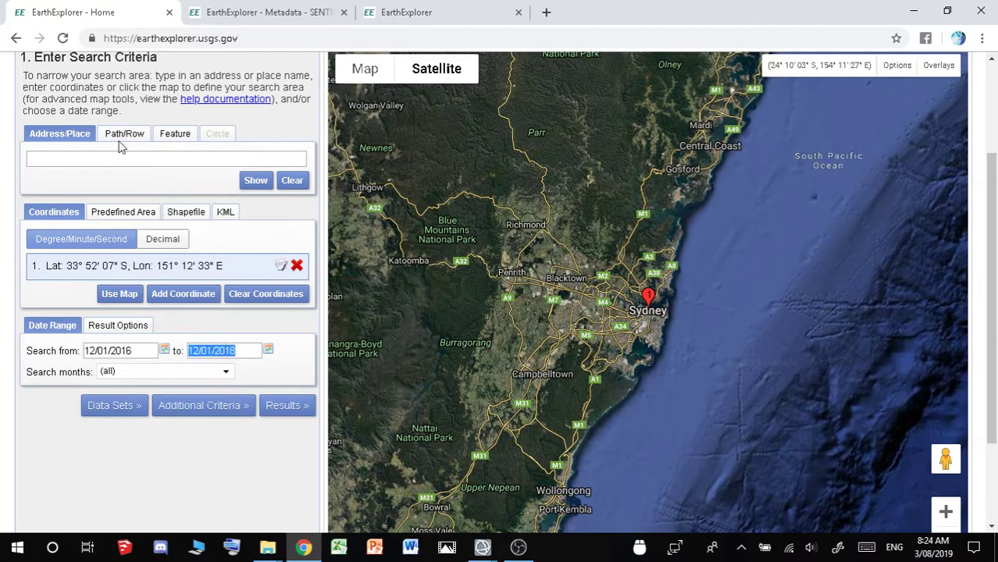
- Browse the Landsat collections in the Data Sets list while keeping Sentinel-2 selected
left_click(123, 407)
scroll(185, 357, "down", 1)
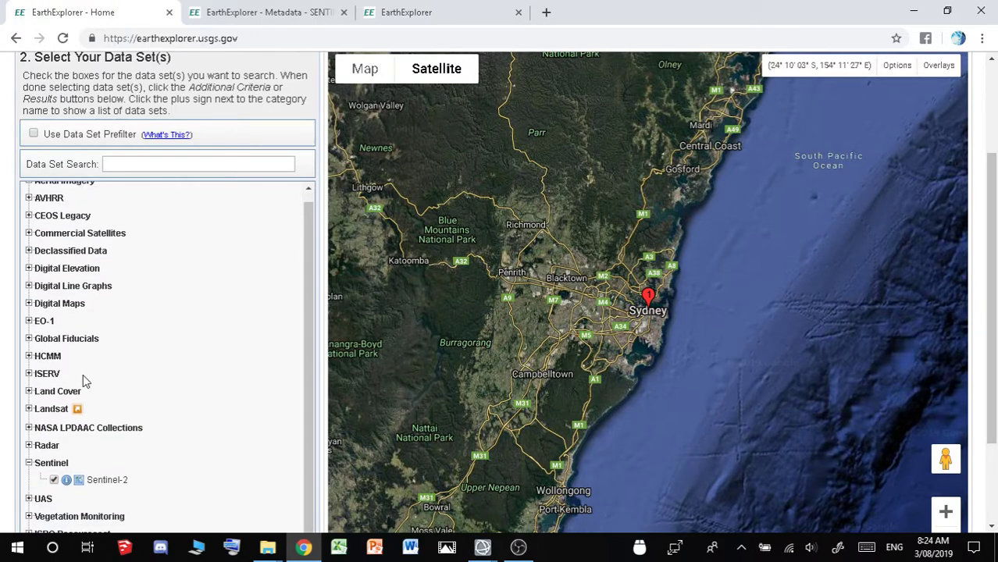
left_click(28, 408)
scroll(156, 407, "down", 3)
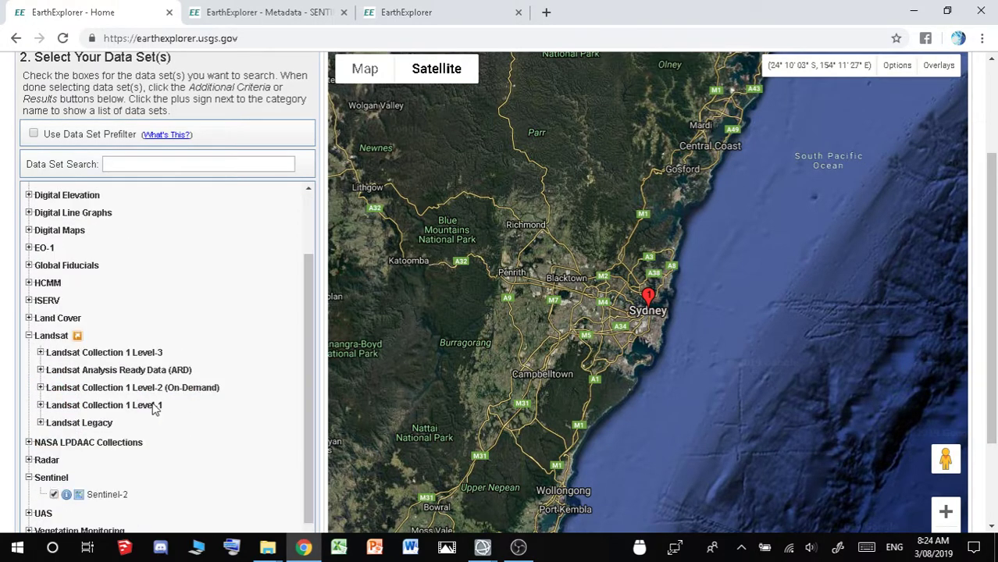
left_click(41, 387)
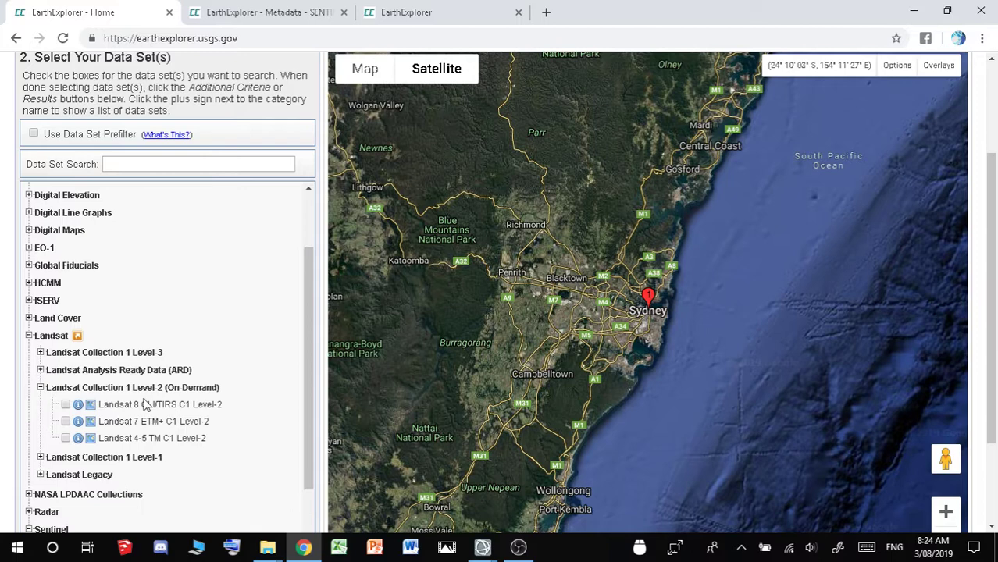
scroll(148, 404, "down", 3)
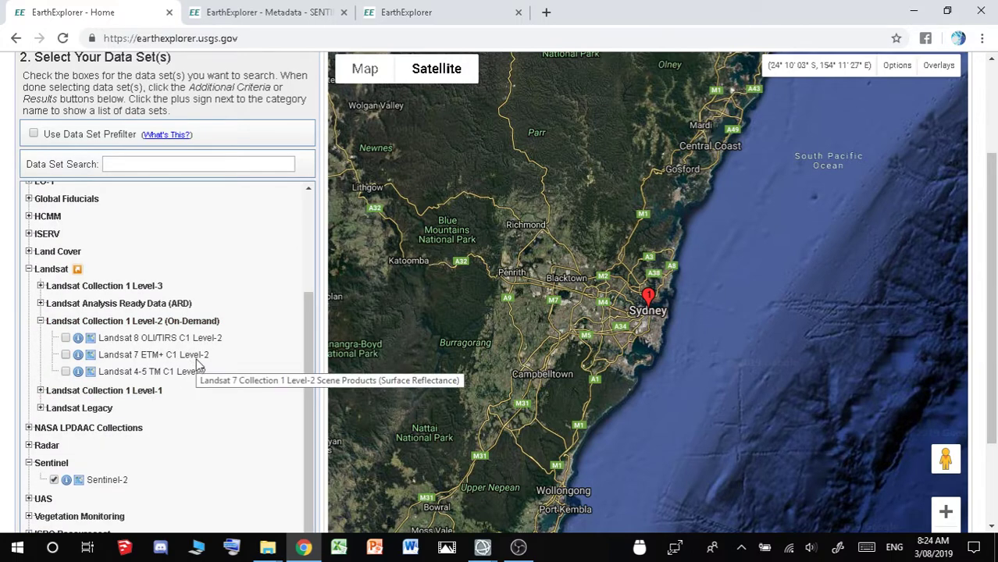
scroll(232, 411, "down", 1)
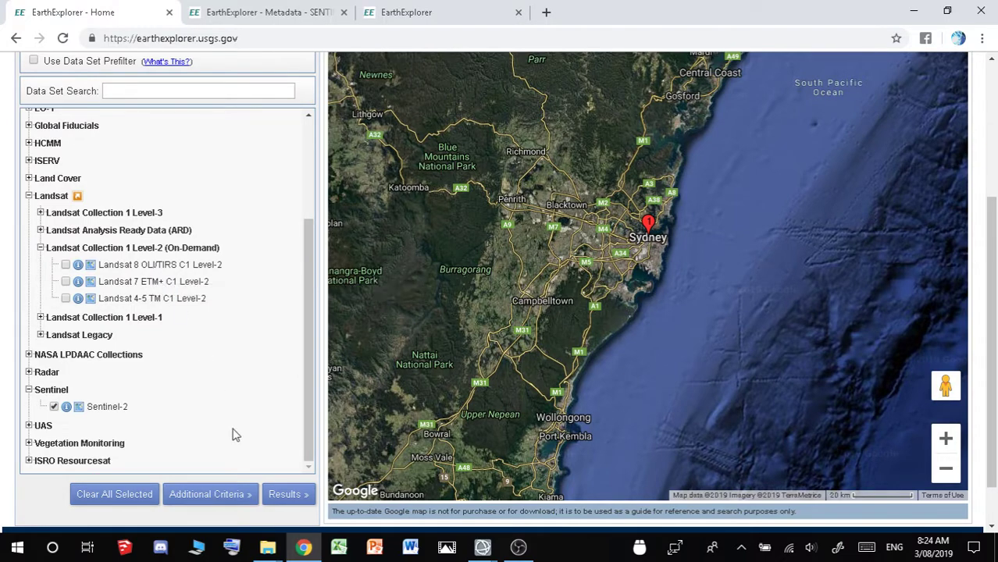
- Run the Sentinel-2 search to list scenes 1–10 of 100 around Sydney
left_click(285, 496)
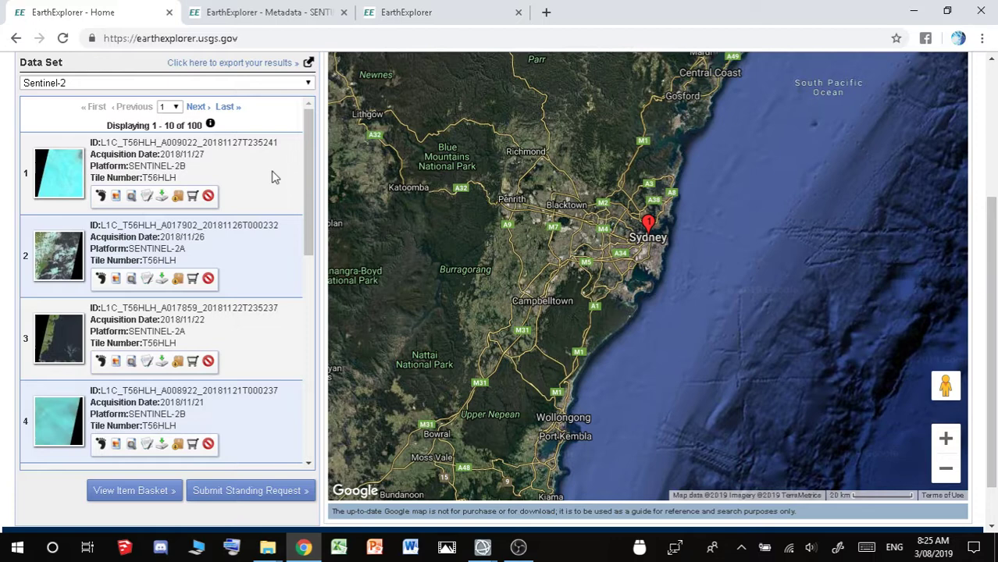
- Scroll through scene L1C_T56JNT_A017902_20181126T000232's metadata down to its download link
left_click(291, 15)
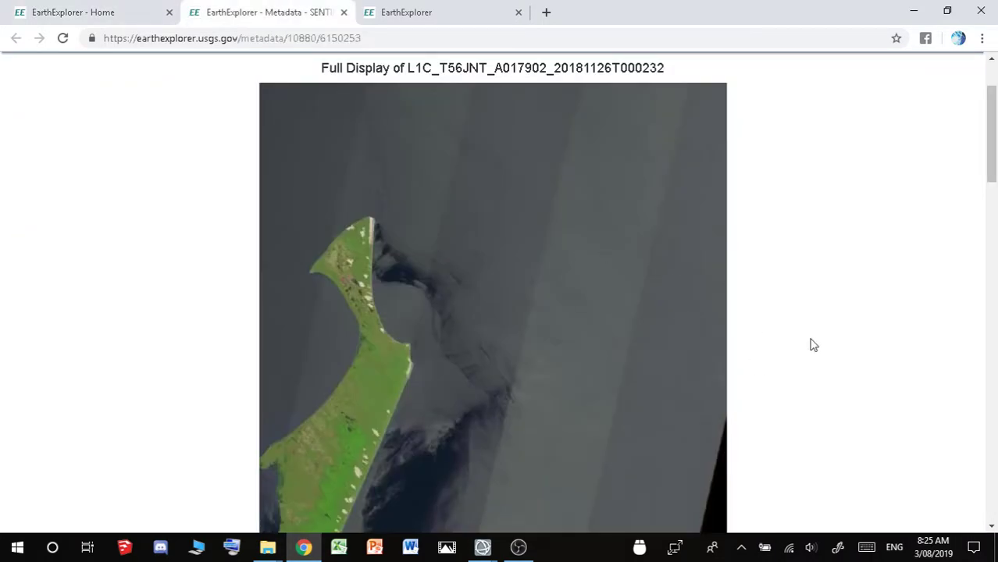
scroll(814, 345, "down", 5)
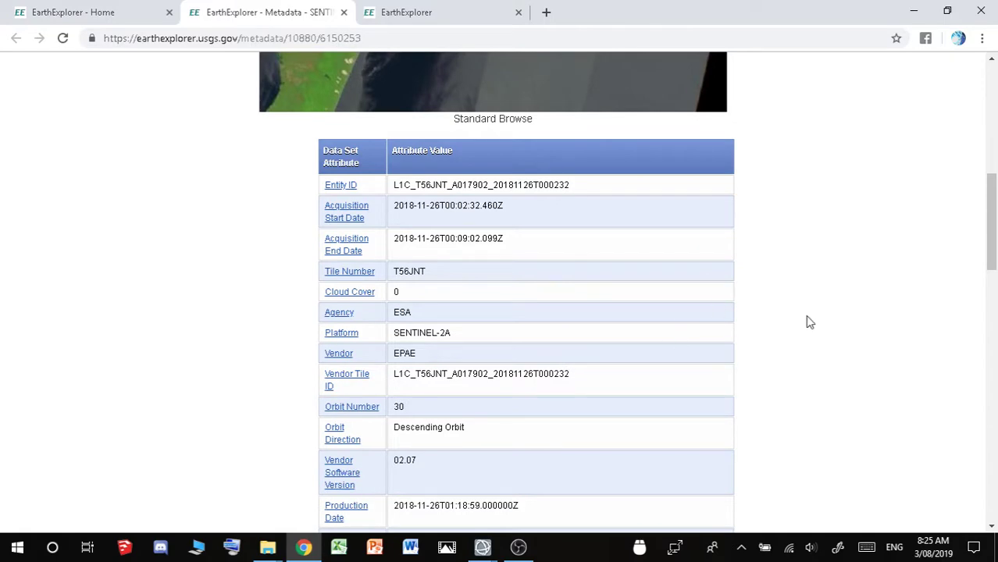
scroll(810, 322, "down", 15)
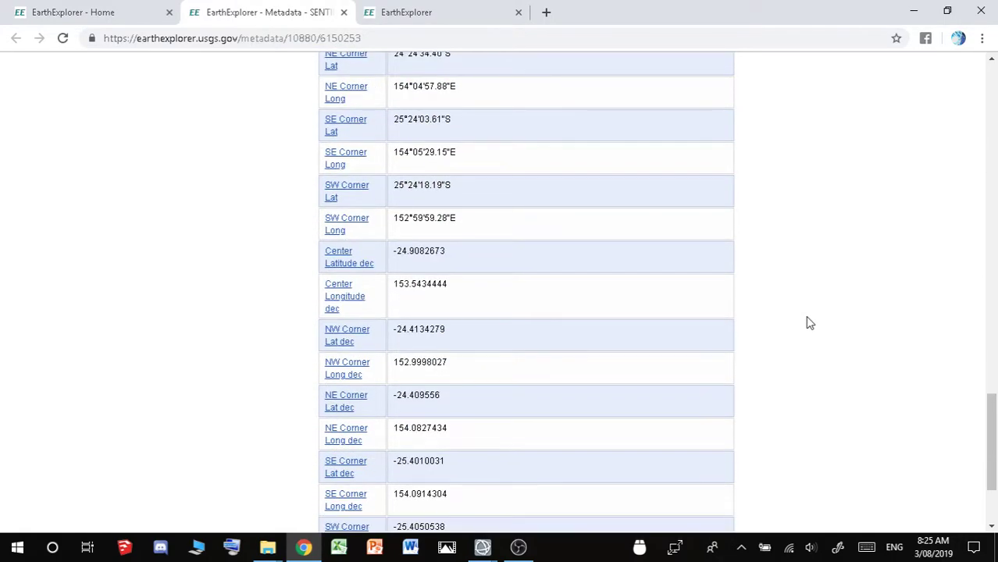
scroll(811, 323, "down", 3)
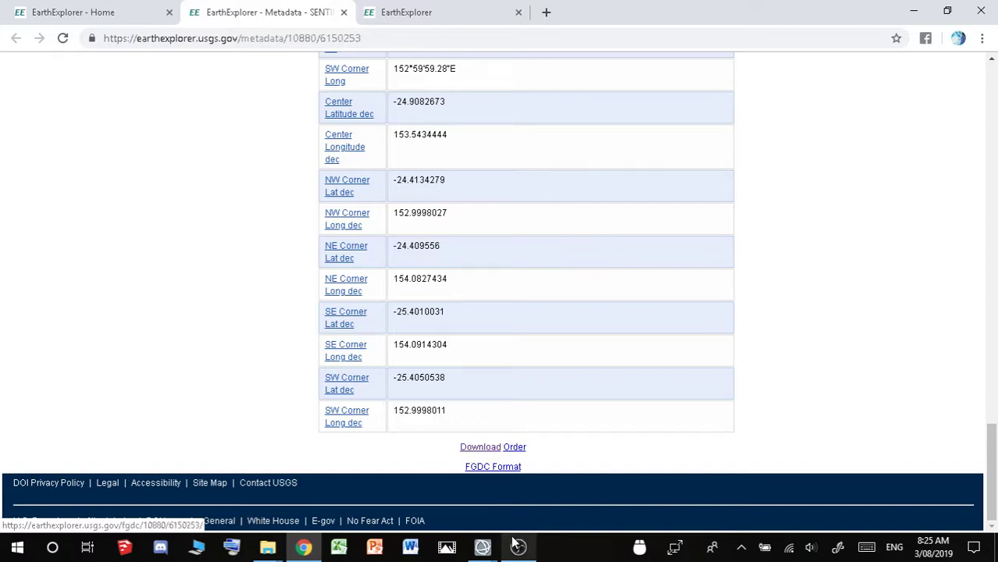
- Load the TCI image and all 13 Sentinel-2 band JP2 files from IMG_DATA into ENVI
mouse_move(482, 546)
left_click(546, 502)
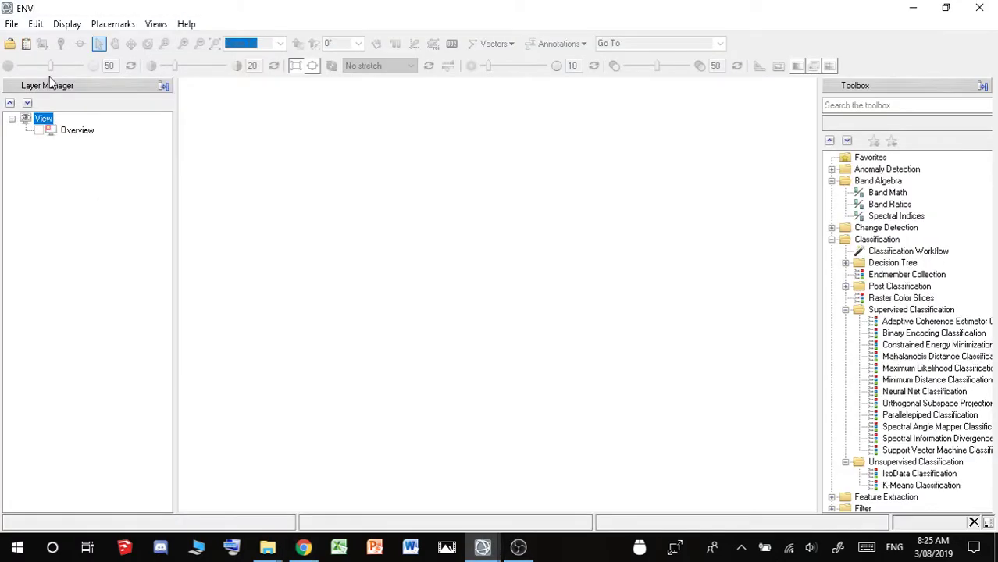
left_click(12, 24)
left_click(26, 40)
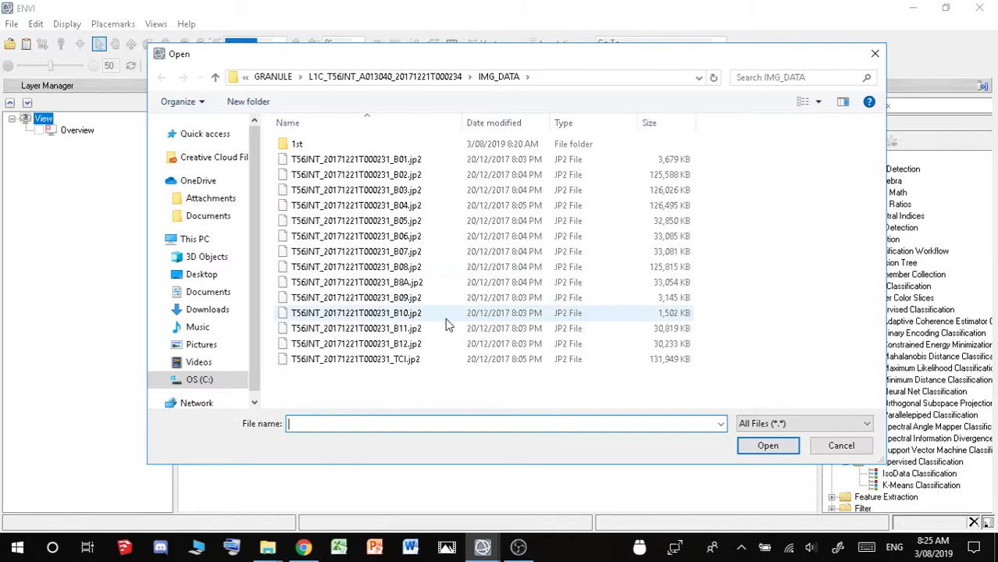
left_click(347, 360)
left_click_drag(506, 389, 334, 159)
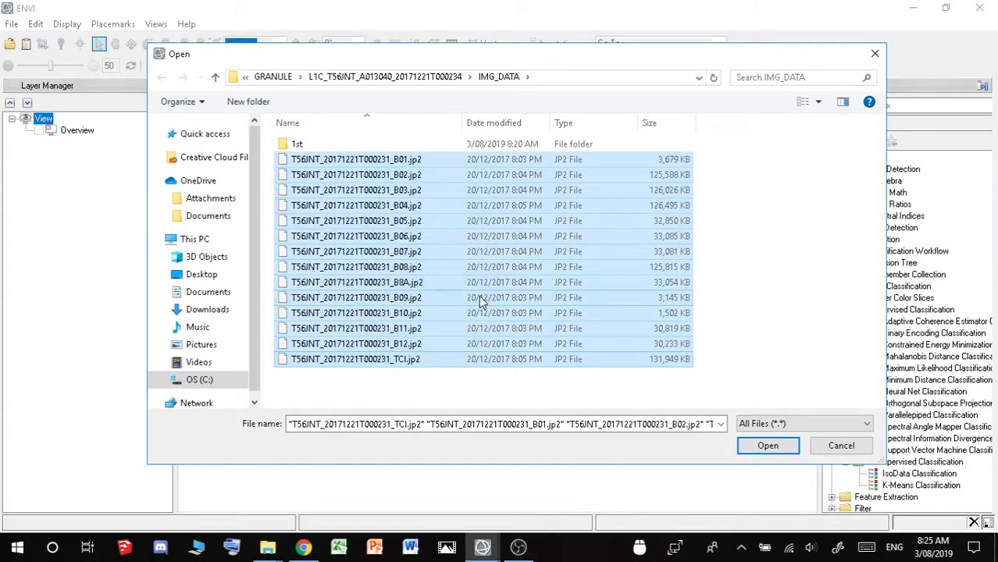
left_click(767, 445)
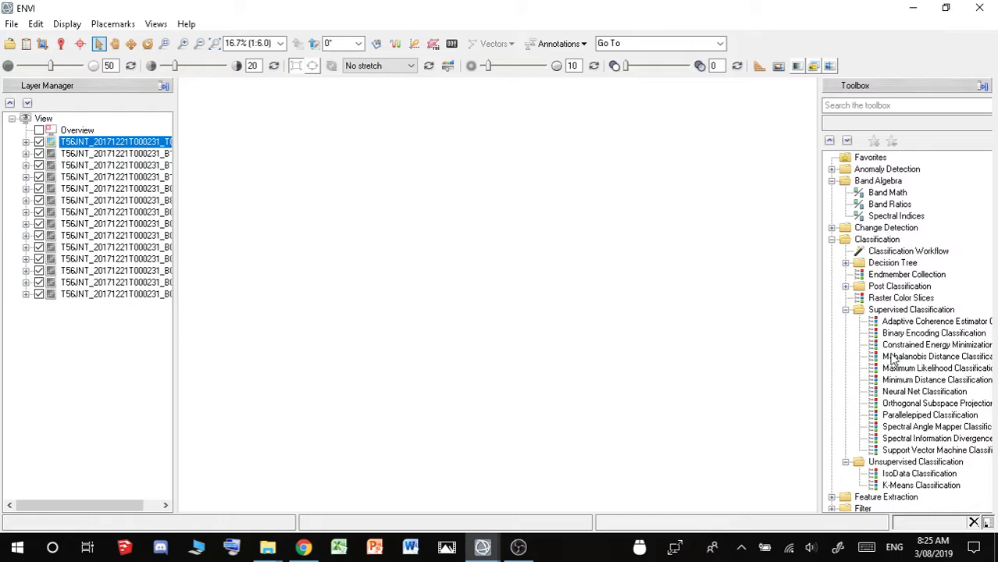
- Scroll the Toolbox to locate Layer Stacking under Raster Management
left_click(927, 415)
scroll(927, 412, "down", 10)
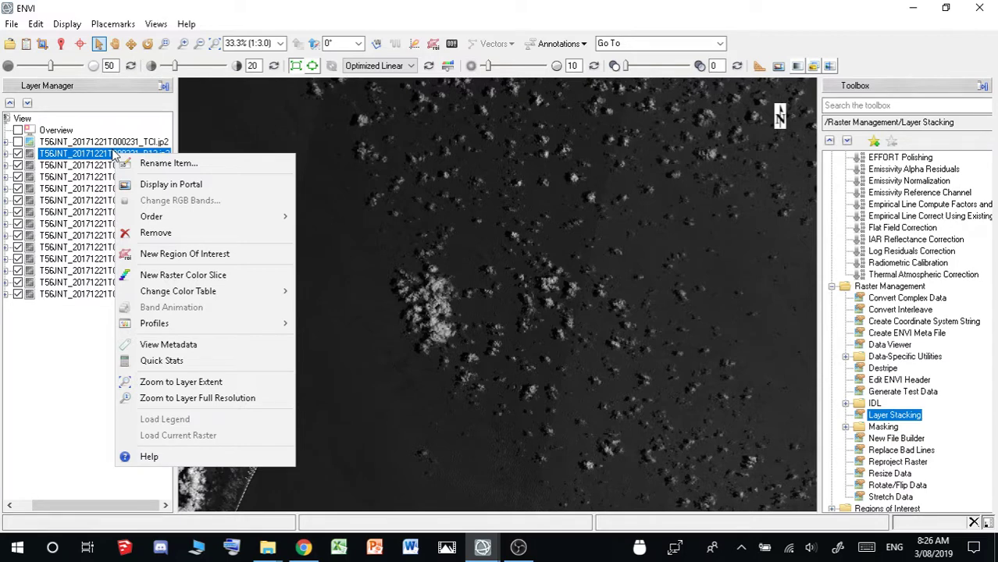
- Save B01's metadata with WGS 1984 UTM Zone 56S and a 60 m pixel size
right_click(102, 295)
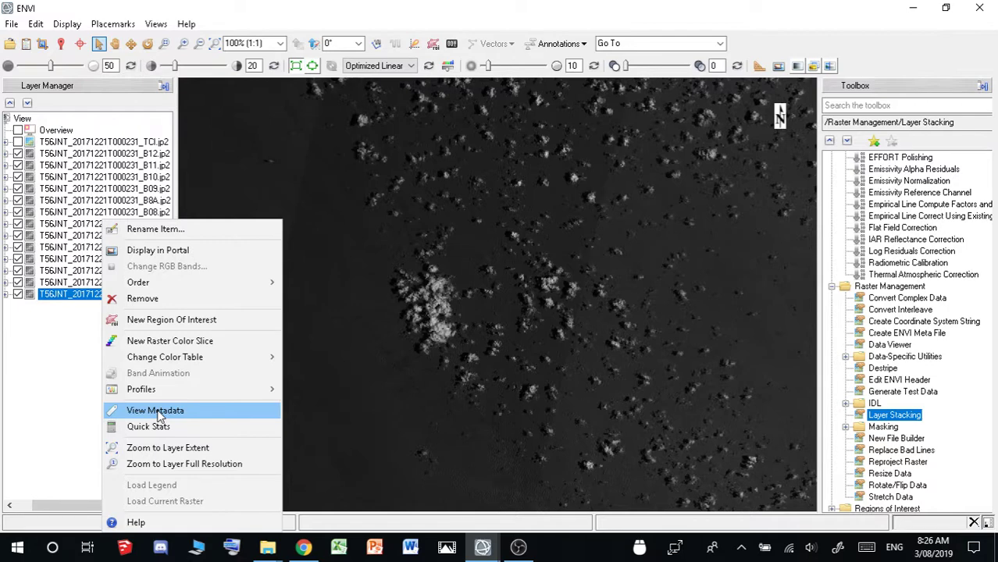
left_click(156, 411)
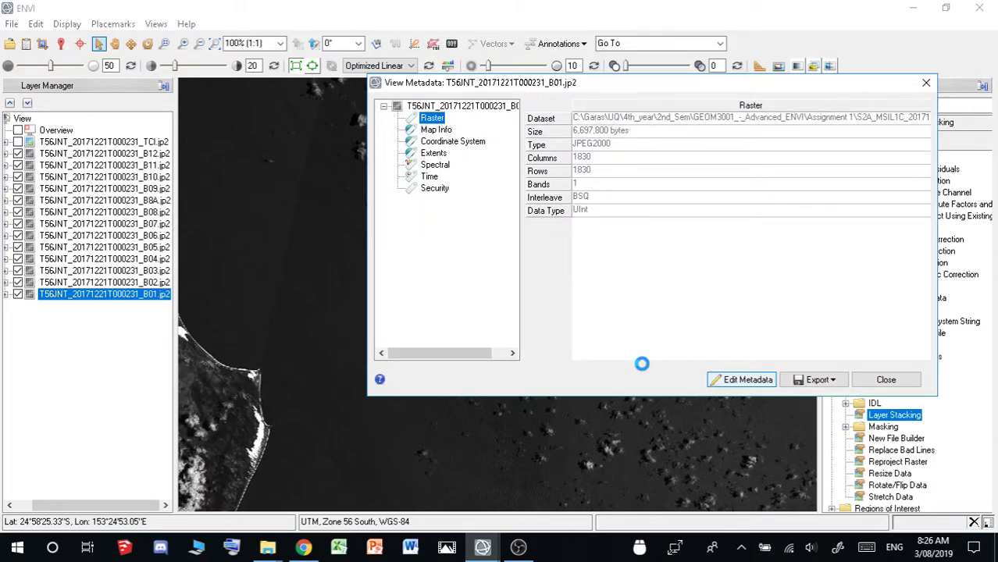
left_click(742, 380)
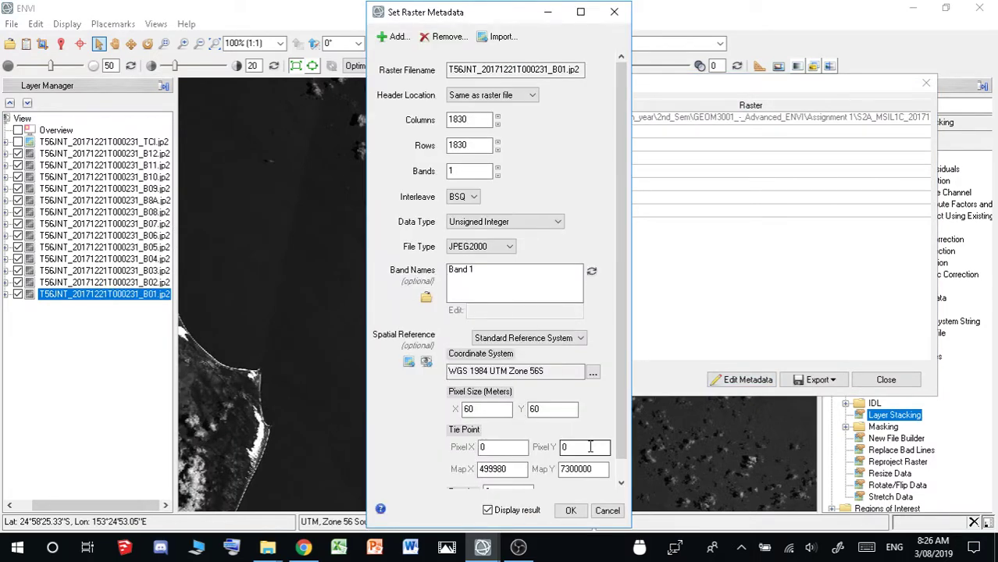
left_click(622, 482)
left_click(571, 512)
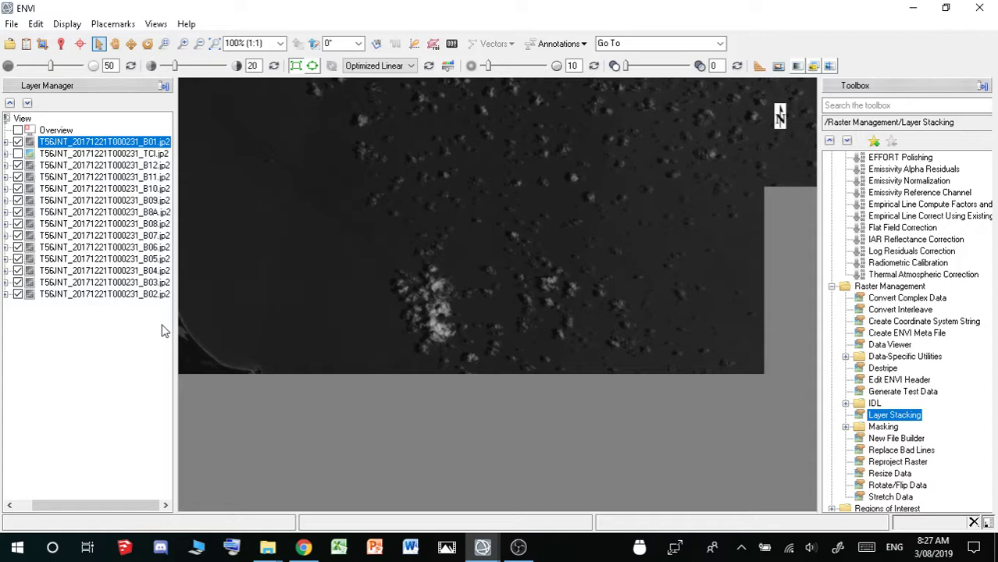
- Save B02's metadata with WGS 1984 UTM Zone 56S and a 10 m pixel size
right_click(133, 293)
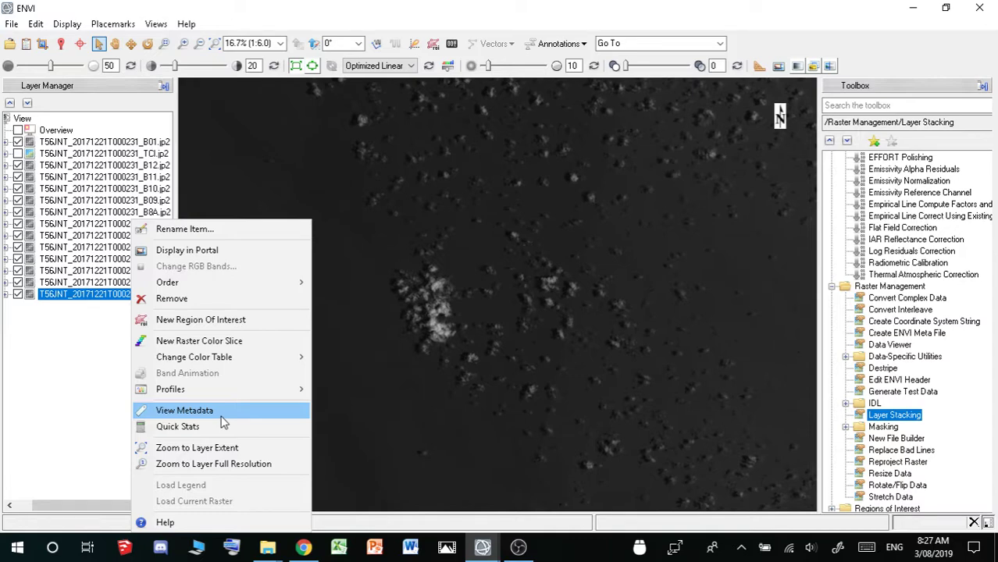
left_click(195, 411)
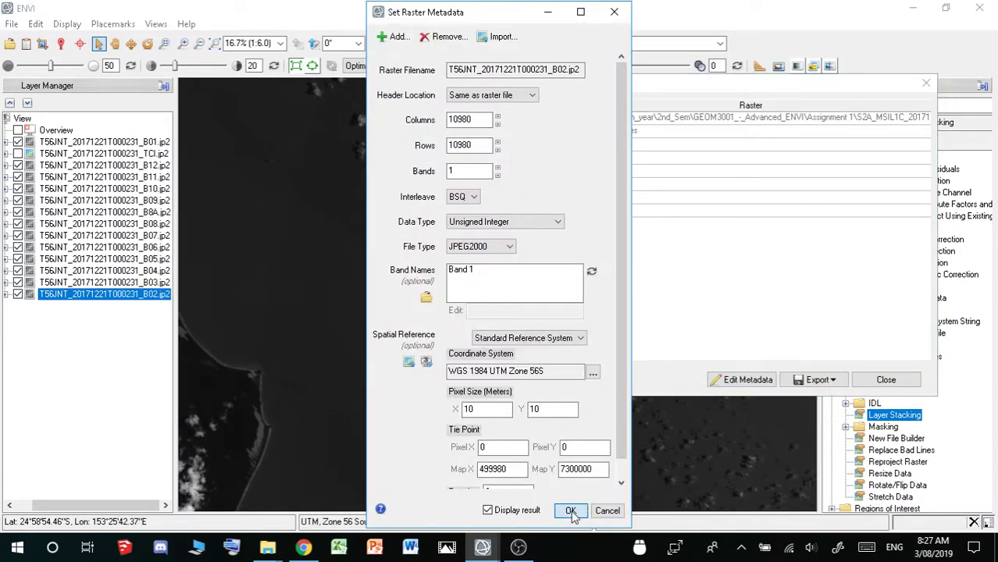
scroll(619, 440, "down", 1)
left_click(571, 510)
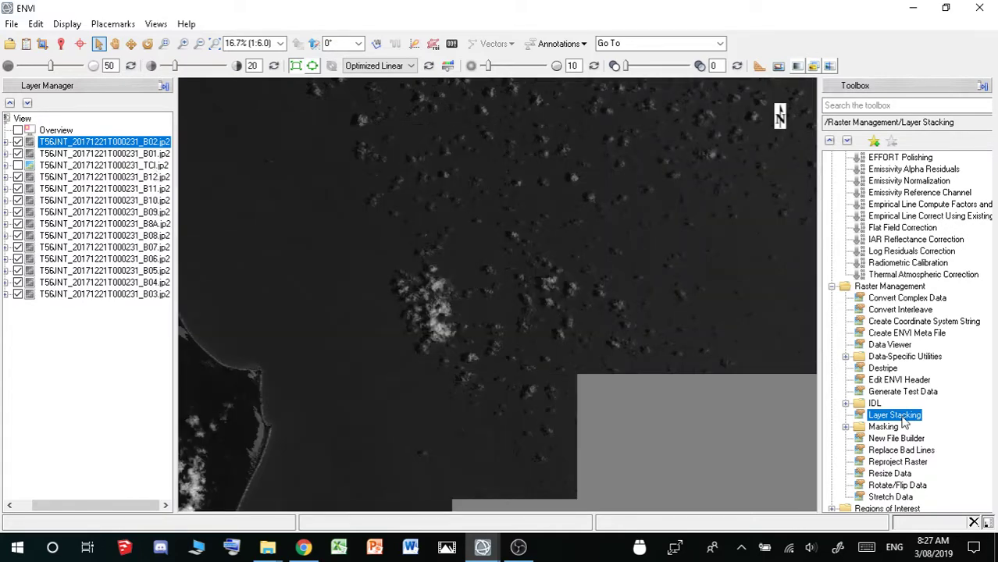
- Layer-stack B01 and B02 into memory at 60 m pixels, UTM Zone 56 South WGS-84
double_click(894, 415)
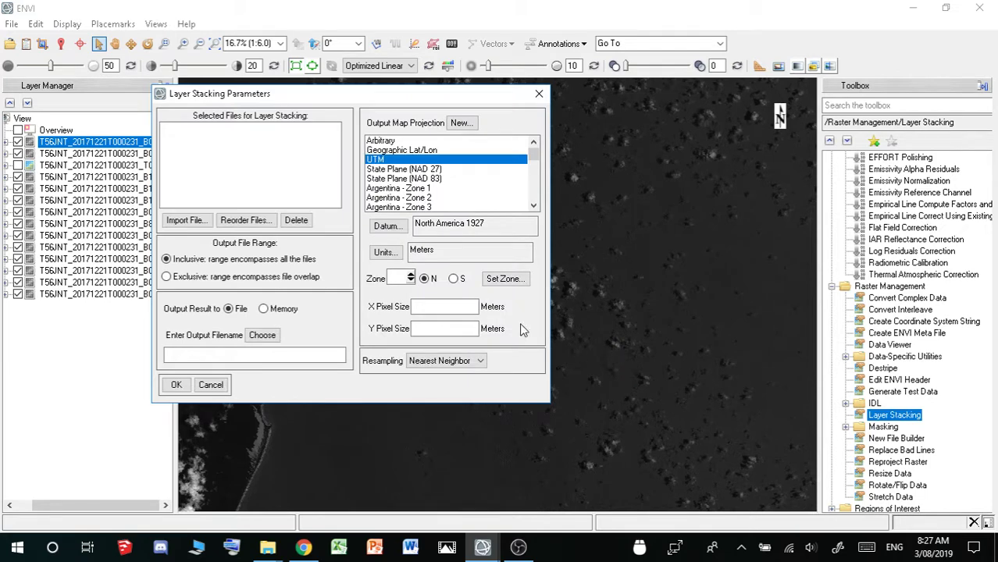
left_click(184, 221)
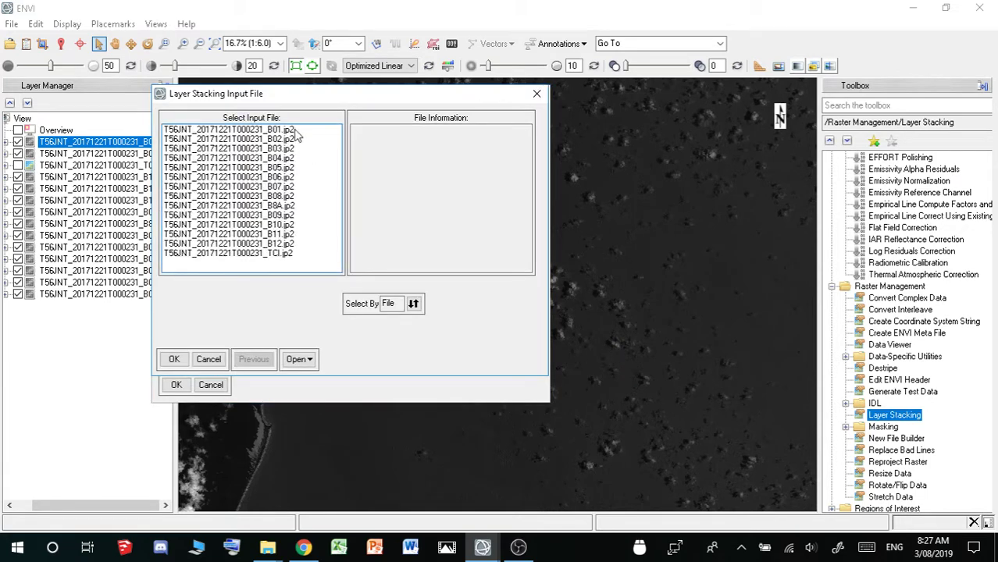
left_click_drag(315, 100, 443, 126)
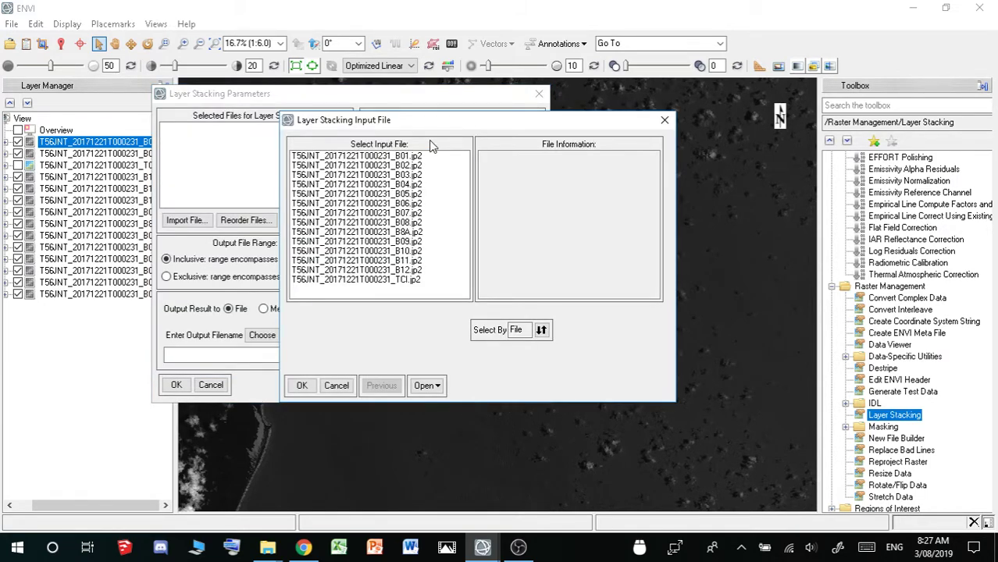
left_click(401, 157)
left_click(405, 166, "shift")
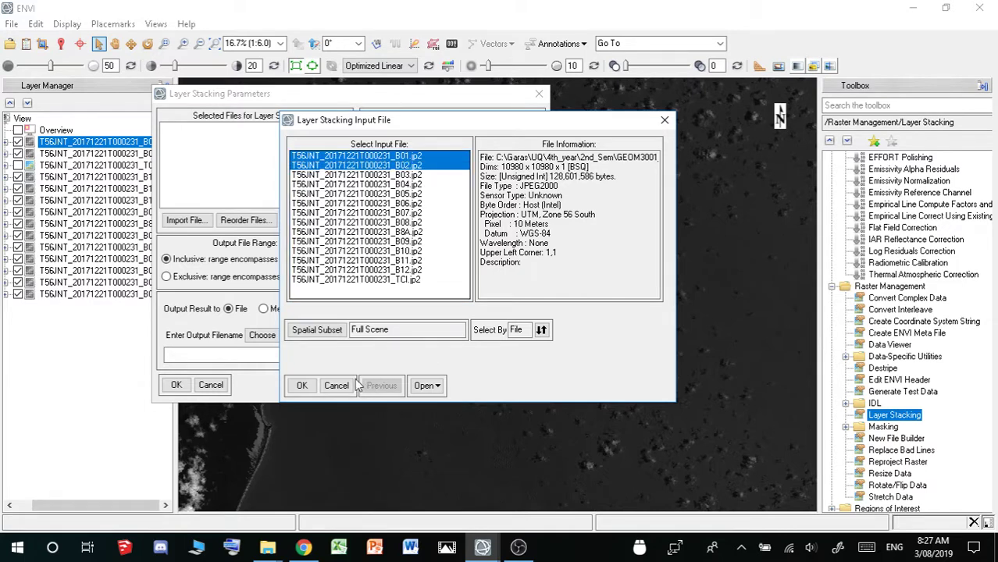
left_click(301, 385)
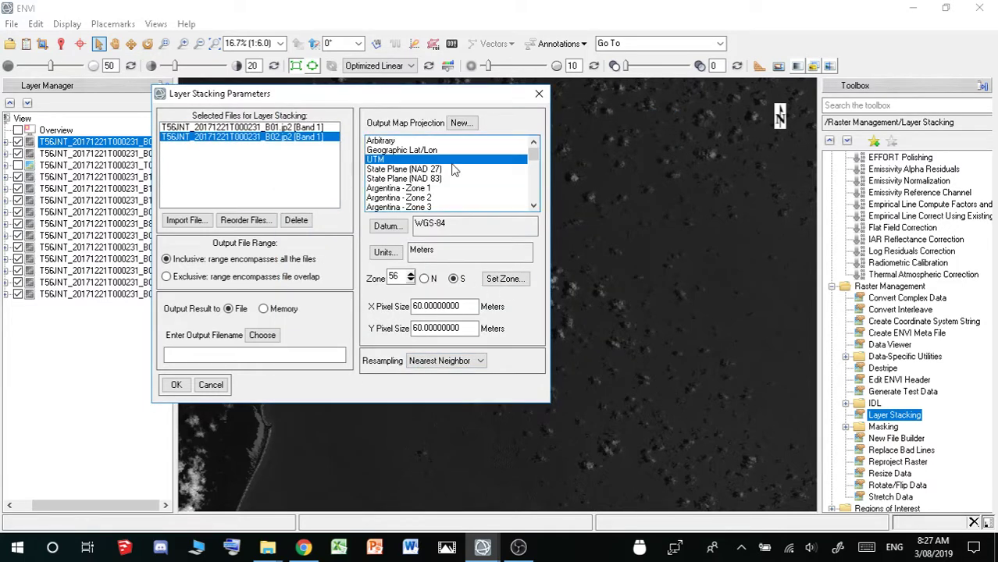
left_click(264, 309)
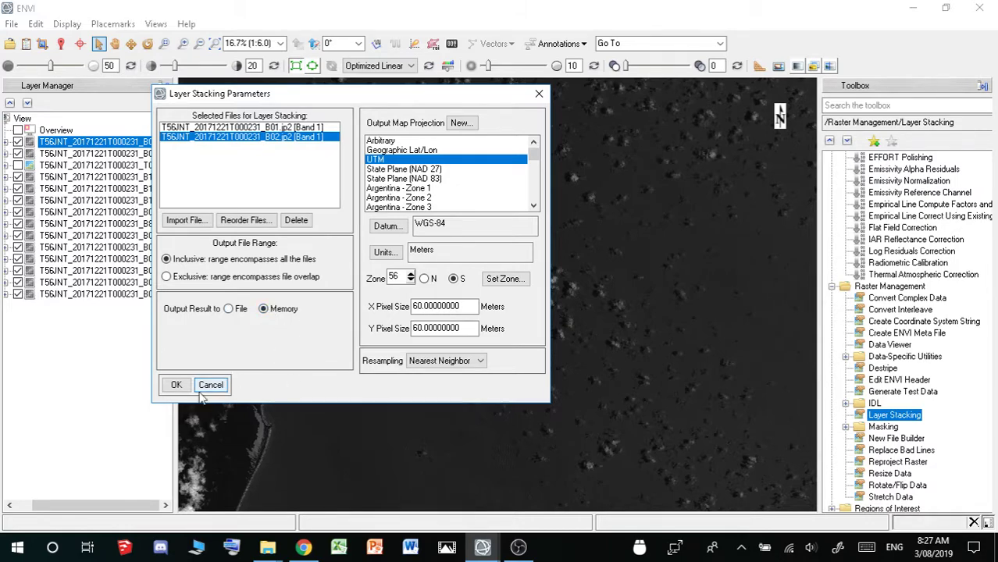
left_click(177, 385)
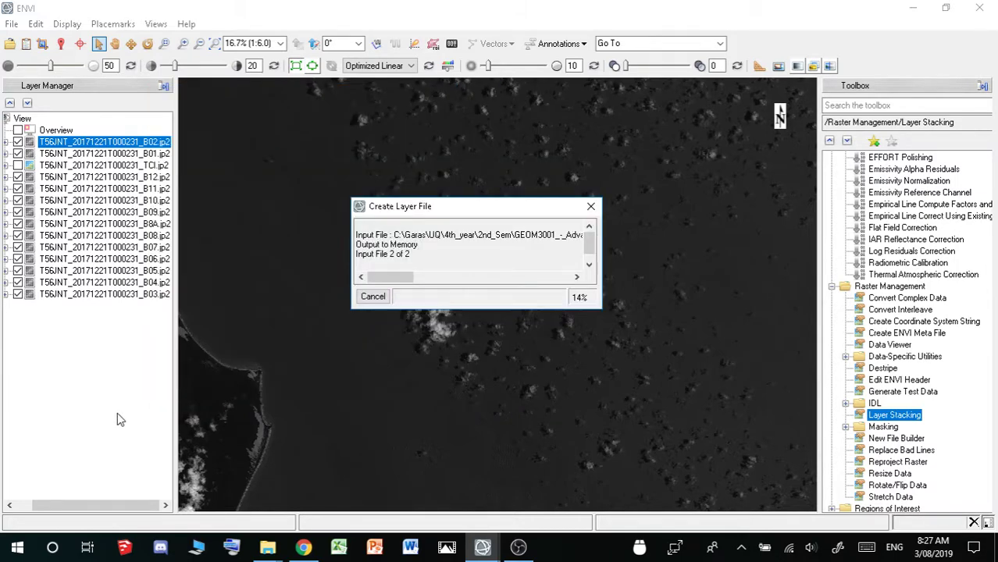